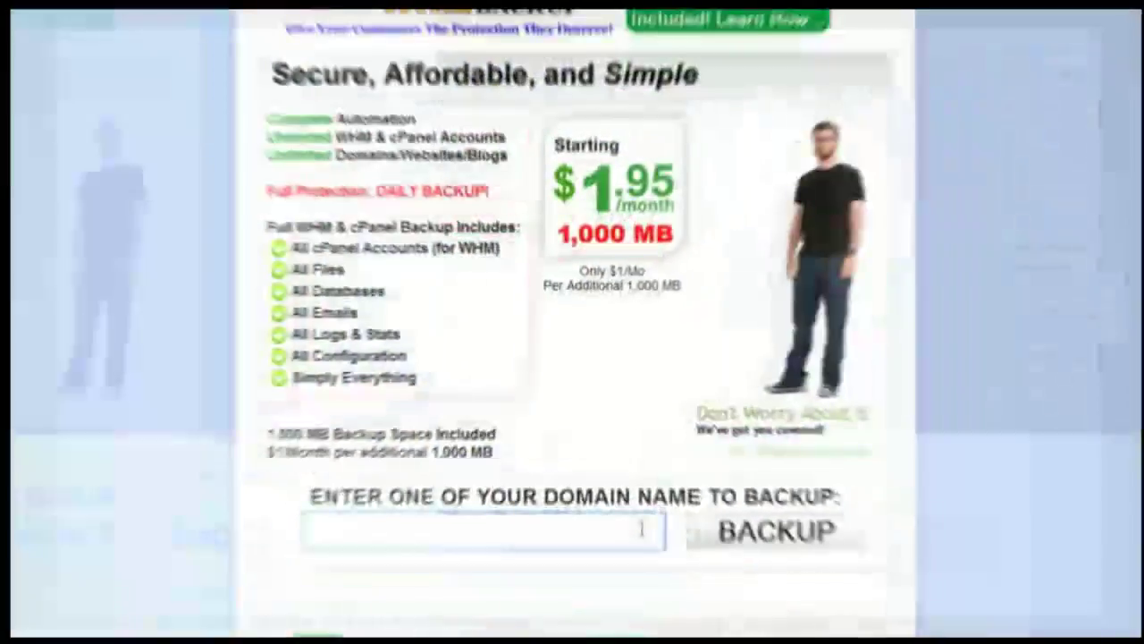
Enter SITEAUTOBACKUP.COM as the domain name to back up.
{"action": "type", "text": "SITEAUTOB"}
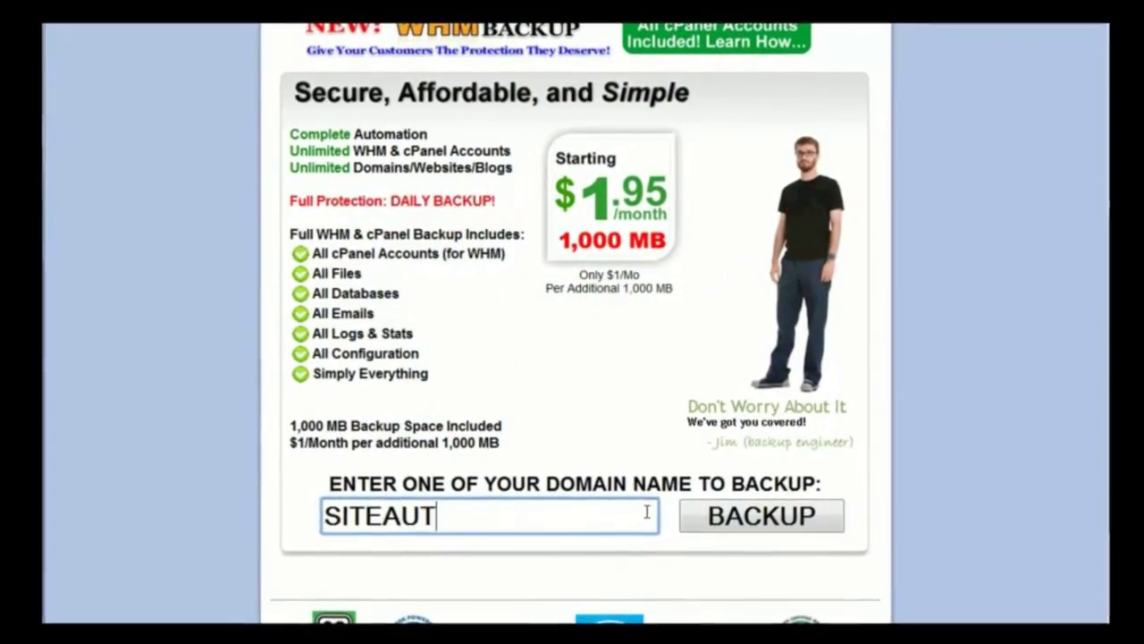
{"action": "type", "text": "ACKUP.COM"}
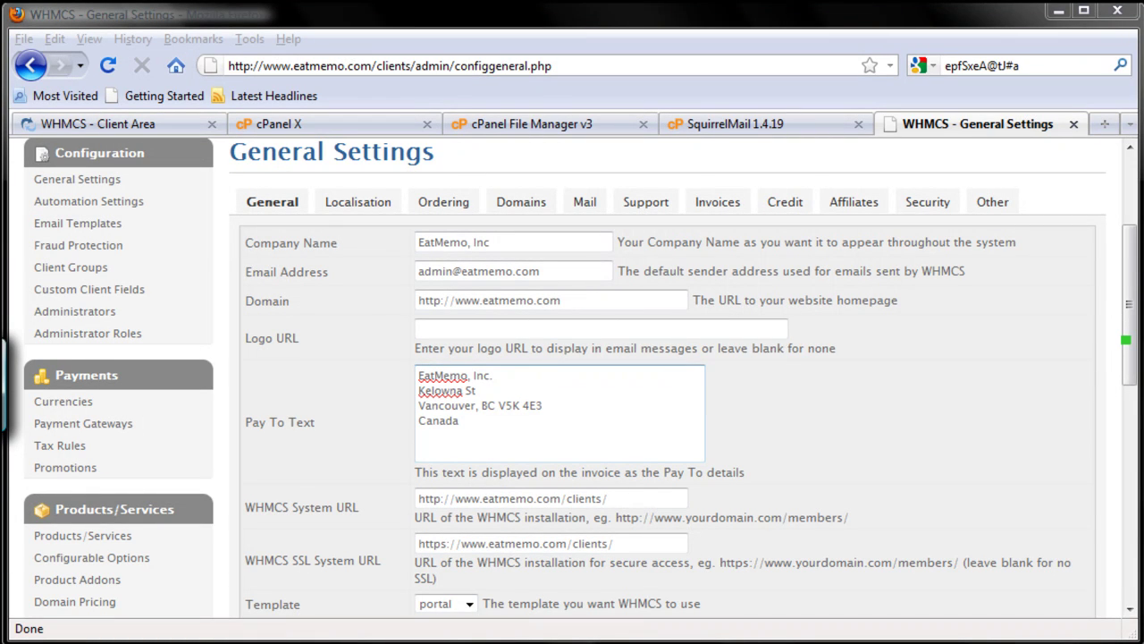
Review the WHMCS System URL and WHMCS SSL System URL in the general settings, including the clients folder and https prefix.
{"action": "left_click_drag", "start_coordinate": [1129, 358], "coordinate": [1116, 455]}
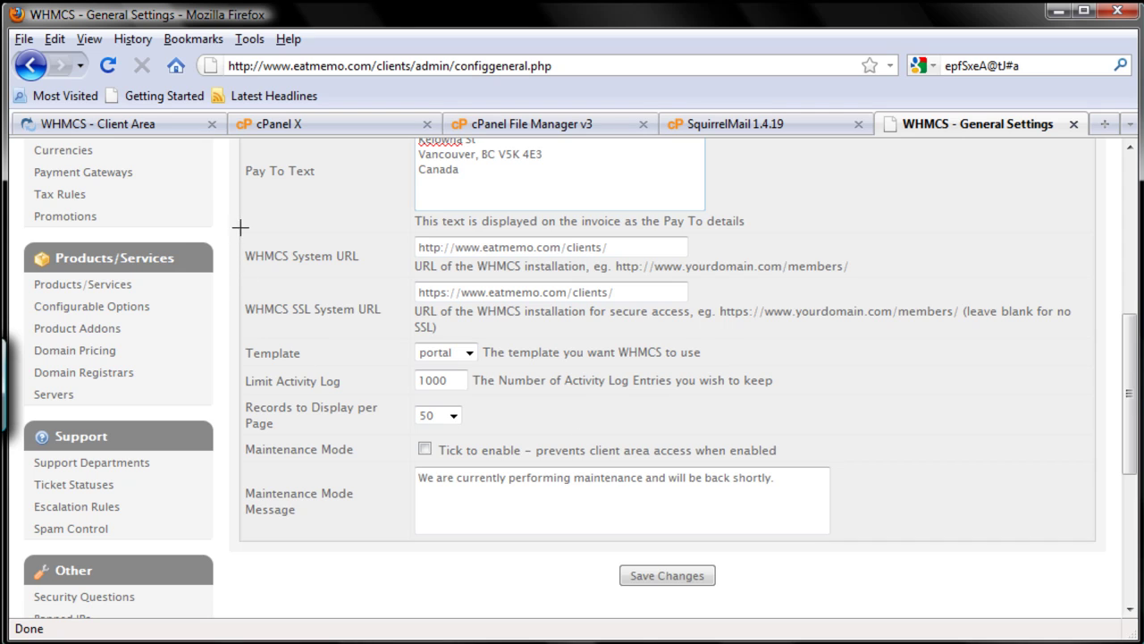
{"action": "mouse_move", "coordinate": [245, 227]}
{"action": "left_mouse_down"}
{"action": "mouse_move", "coordinate": [406, 278]}
{"action": "mouse_move", "coordinate": [859, 277]}
{"action": "left_mouse_up"}
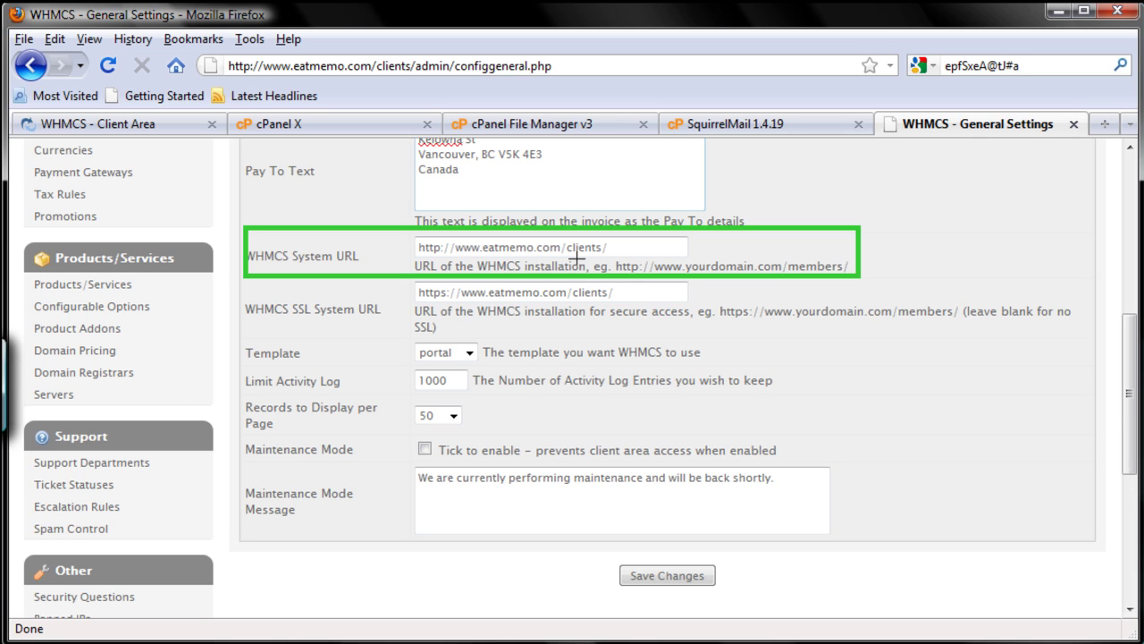
{"action": "left_click_drag", "start_coordinate": [558, 238], "coordinate": [618, 263]}
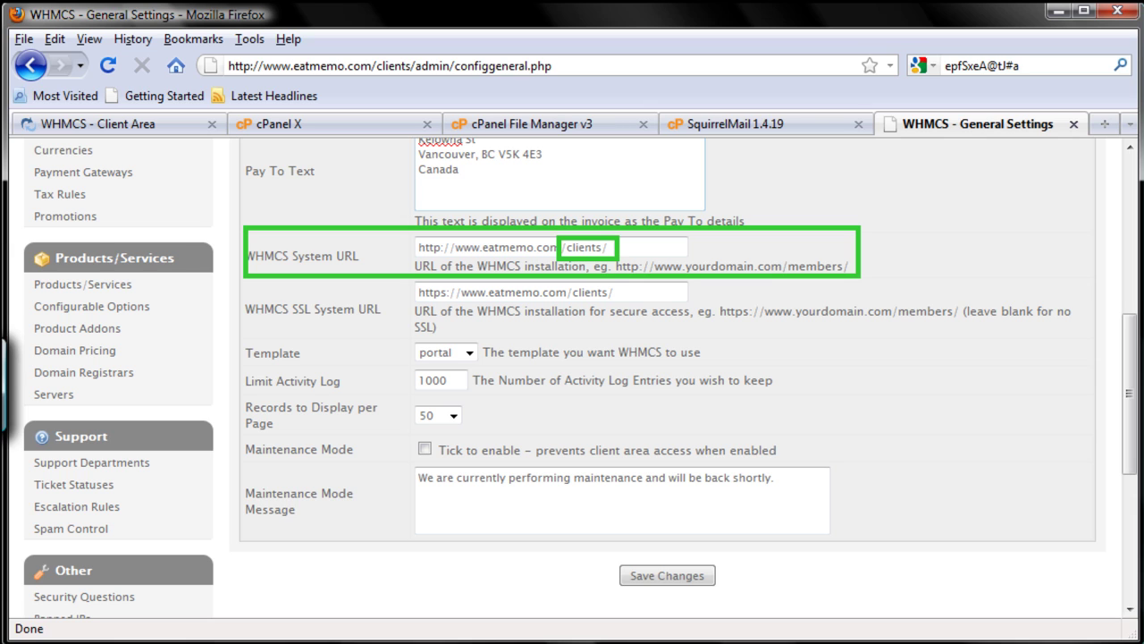
{"action": "key", "text": "Escape"}
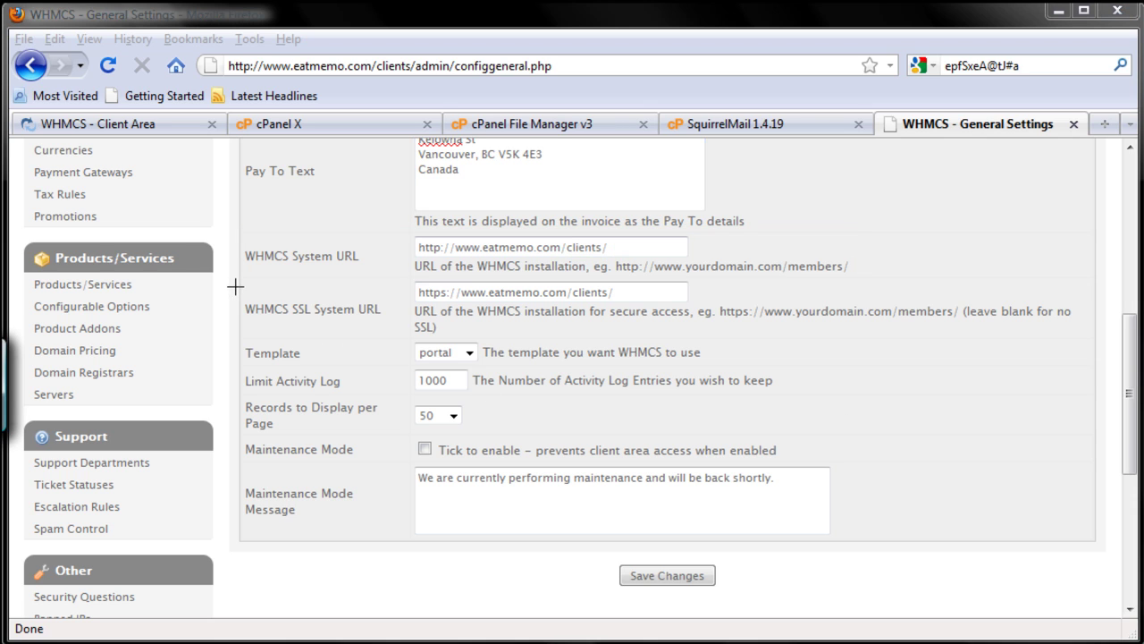
{"action": "mouse_move", "coordinate": [242, 275]}
{"action": "left_mouse_down"}
{"action": "mouse_move", "coordinate": [302, 335]}
{"action": "mouse_move", "coordinate": [769, 332]}
{"action": "mouse_move", "coordinate": [856, 350]}
{"action": "mouse_move", "coordinate": [1072, 337]}
{"action": "mouse_move", "coordinate": [1077, 349]}
{"action": "left_mouse_up"}
{"action": "mouse_move", "coordinate": [414, 279]}
{"action": "left_mouse_down"}
{"action": "mouse_move", "coordinate": [436, 306]}
{"action": "mouse_move", "coordinate": [621, 307]}
{"action": "left_mouse_up"}
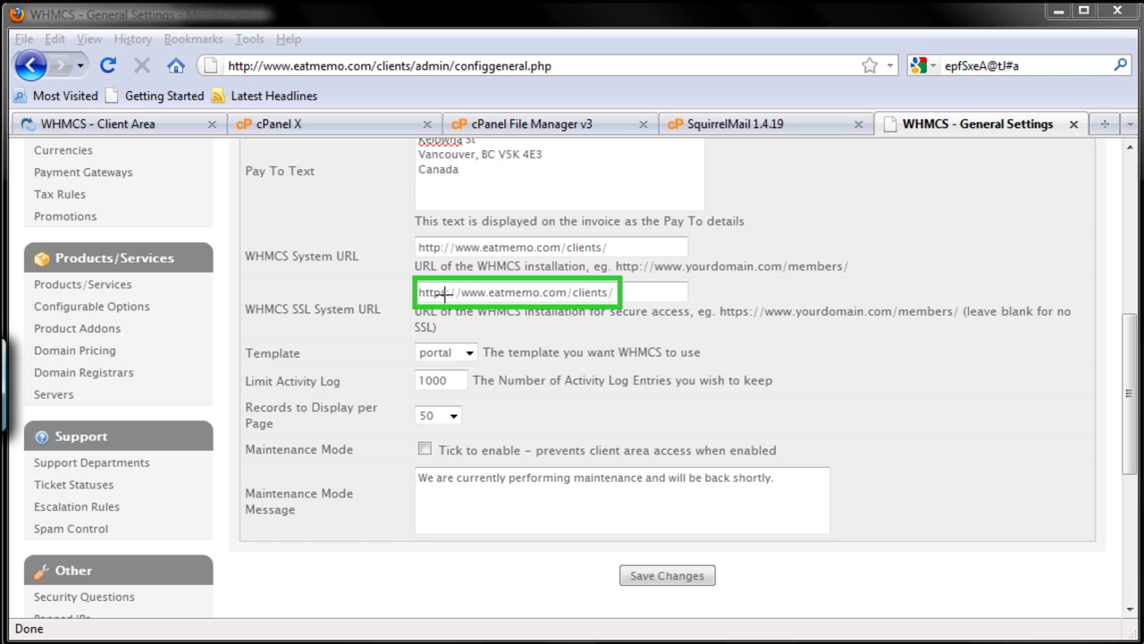
{"action": "left_click_drag", "start_coordinate": [417, 282], "coordinate": [458, 310]}
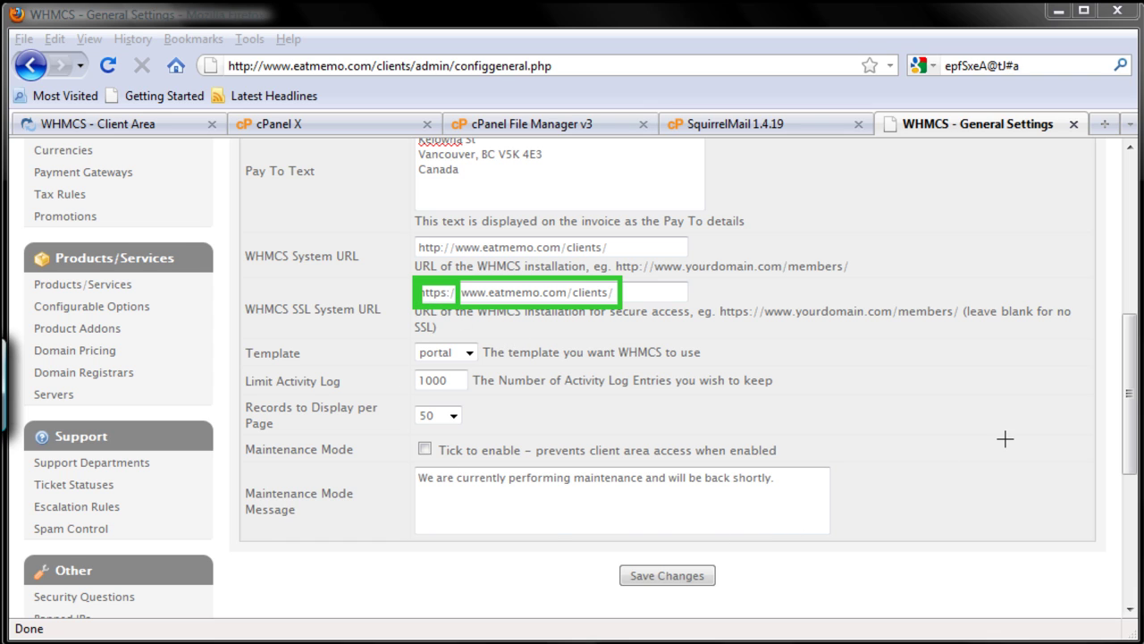
{"action": "key", "text": "Escape"}
{"action": "key", "text": "ctrl+shift+d"}
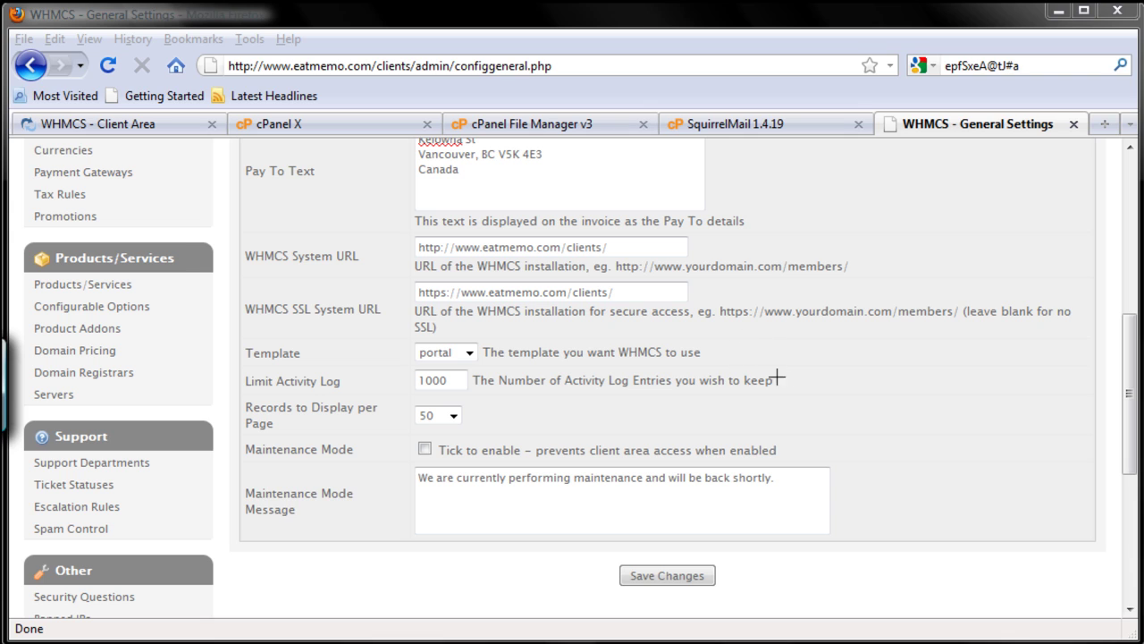
Review the template, activity log limit, records per page and maintenance mode options in the general settings.
{"action": "left_click_drag", "start_coordinate": [400, 337], "coordinate": [497, 375]}
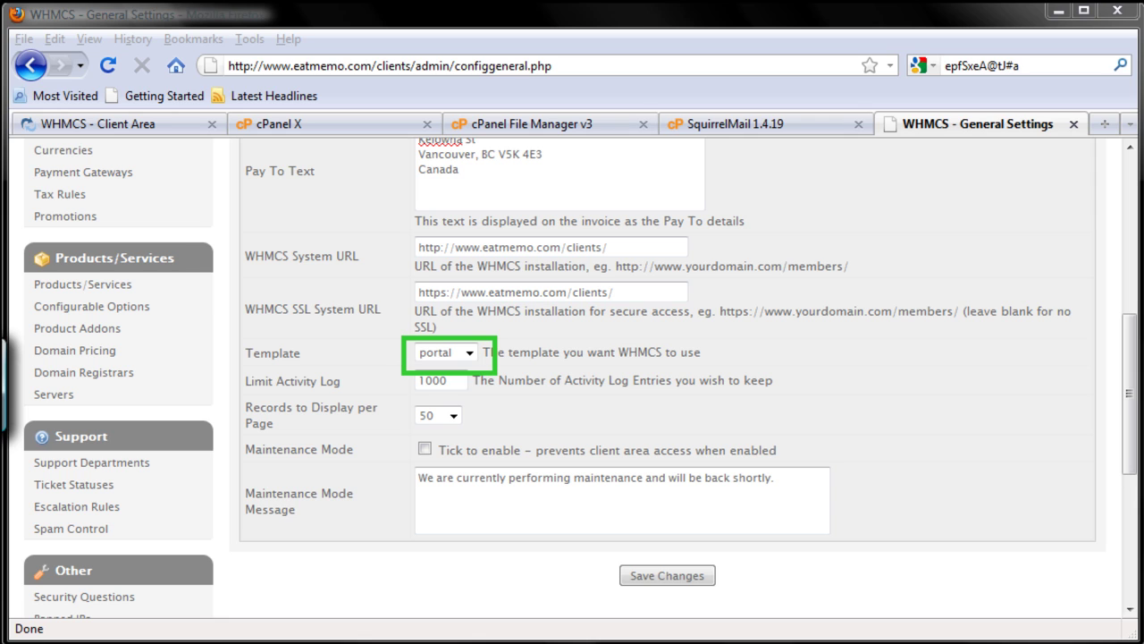
{"action": "key", "text": "ctrl+z"}
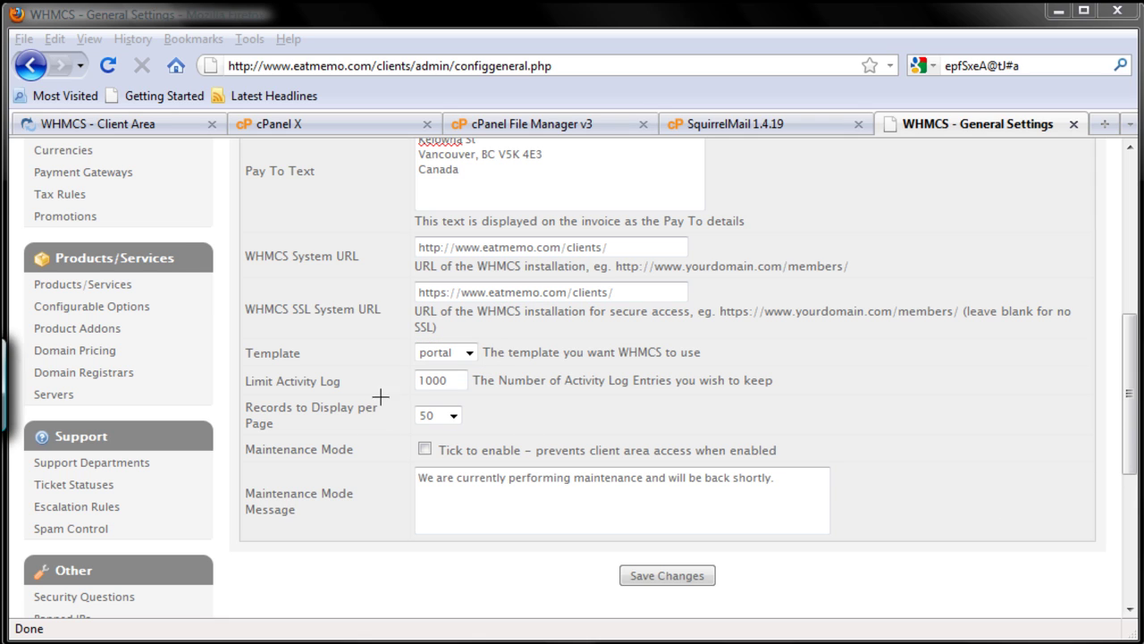
{"action": "left_click_drag", "start_coordinate": [401, 365], "coordinate": [483, 394]}
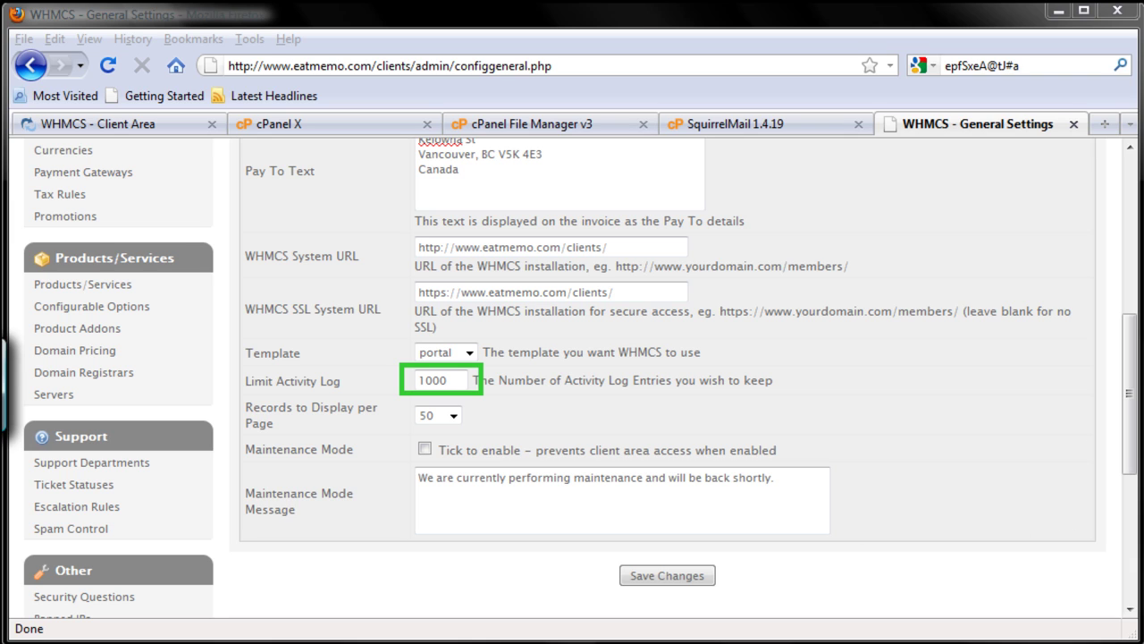
{"action": "key", "text": "ctrl+z"}
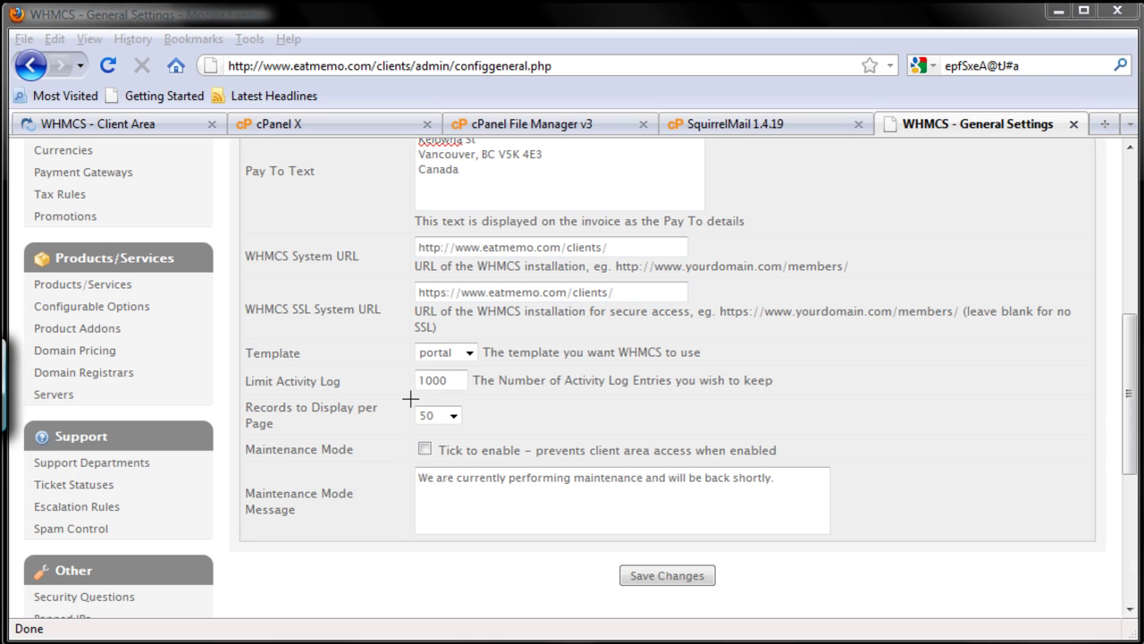
{"action": "mouse_move", "coordinate": [418, 397]}
{"action": "left_mouse_down"}
{"action": "mouse_move", "coordinate": [429, 425]}
{"action": "mouse_move", "coordinate": [480, 424]}
{"action": "left_mouse_up"}
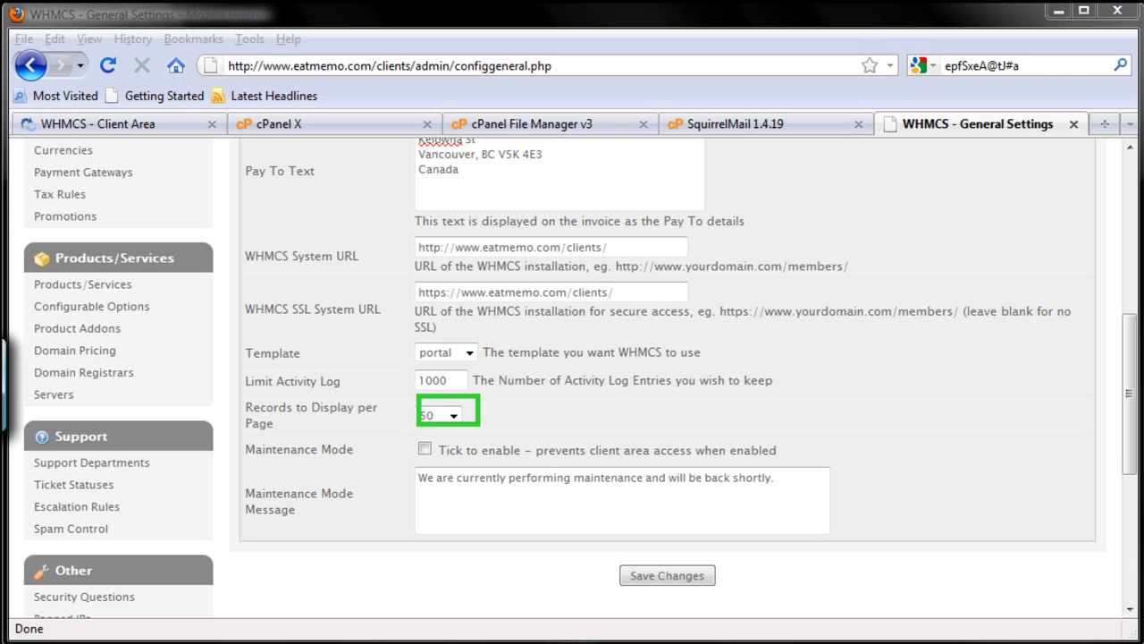
{"action": "key", "text": "ctrl+z"}
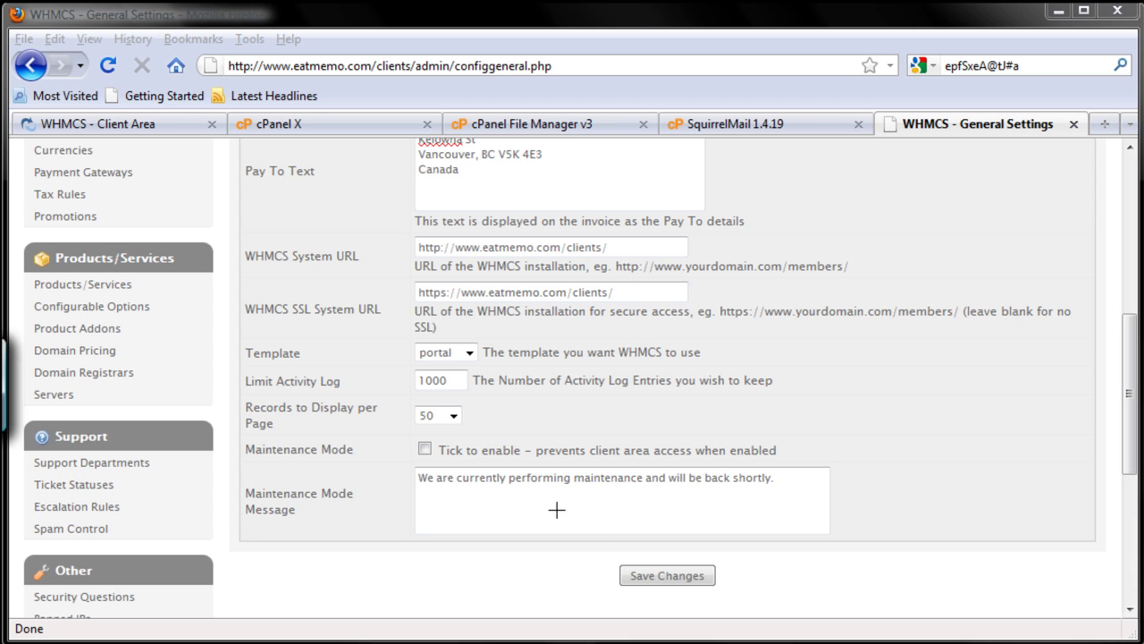
{"action": "left_click_drag", "start_coordinate": [402, 449], "coordinate": [786, 537]}
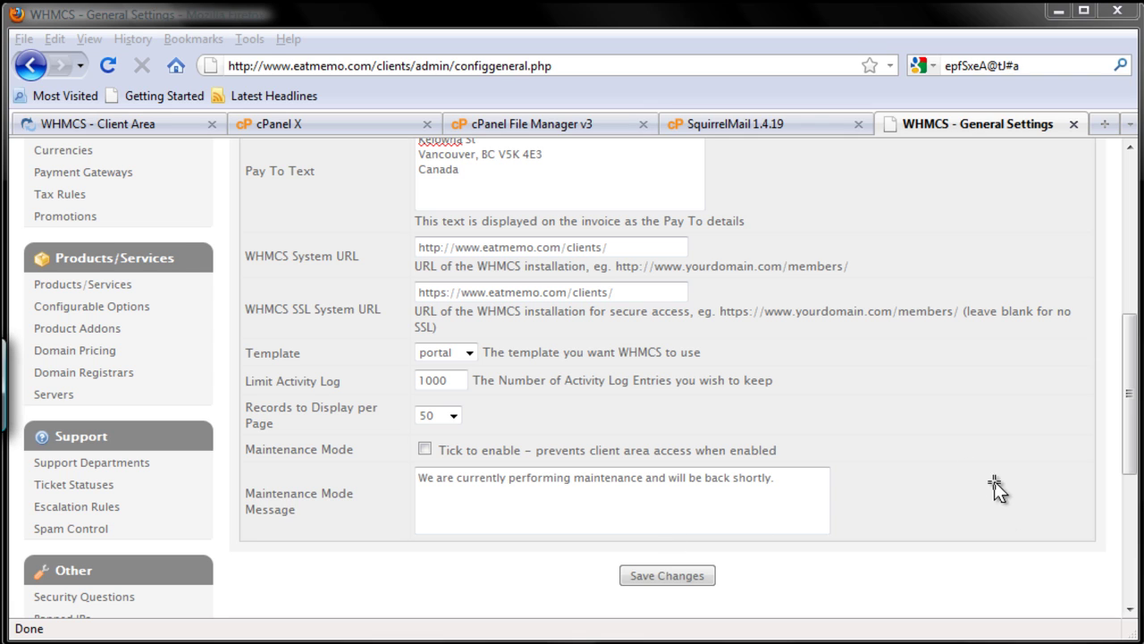
Save the changes to the company's general settings.
{"action": "left_click_drag", "start_coordinate": [608, 572], "coordinate": [734, 604]}
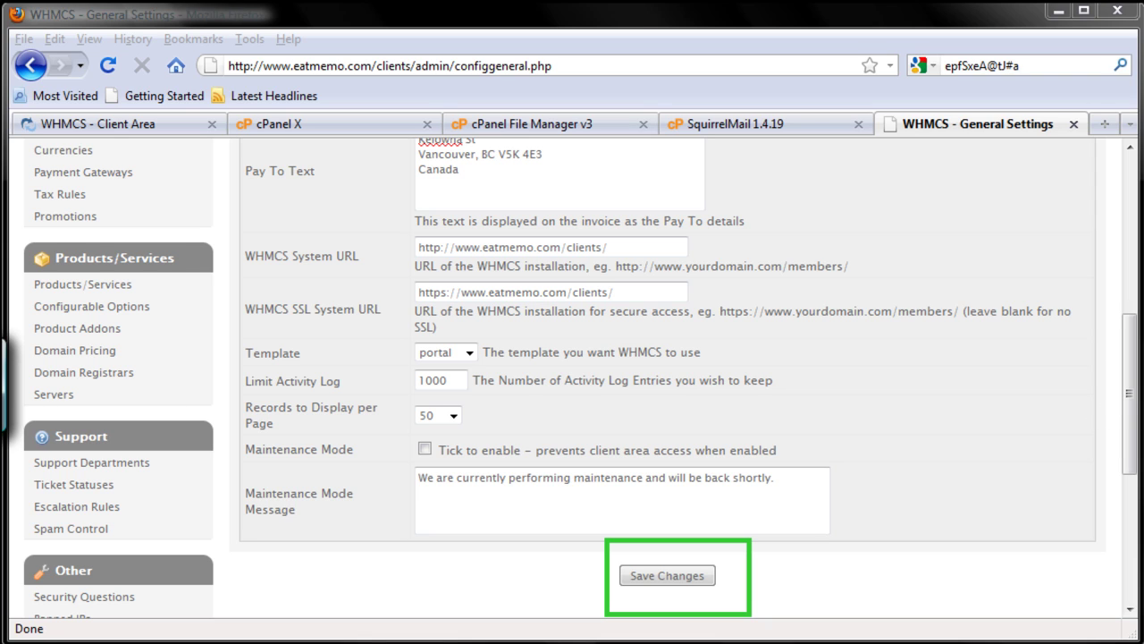
{"action": "mouse_move", "coordinate": [1131, 392]}
{"action": "left_mouse_down"}
{"action": "mouse_move", "coordinate": [1119, 329]}
{"action": "mouse_move", "coordinate": [1124, 431]}
{"action": "left_mouse_up"}
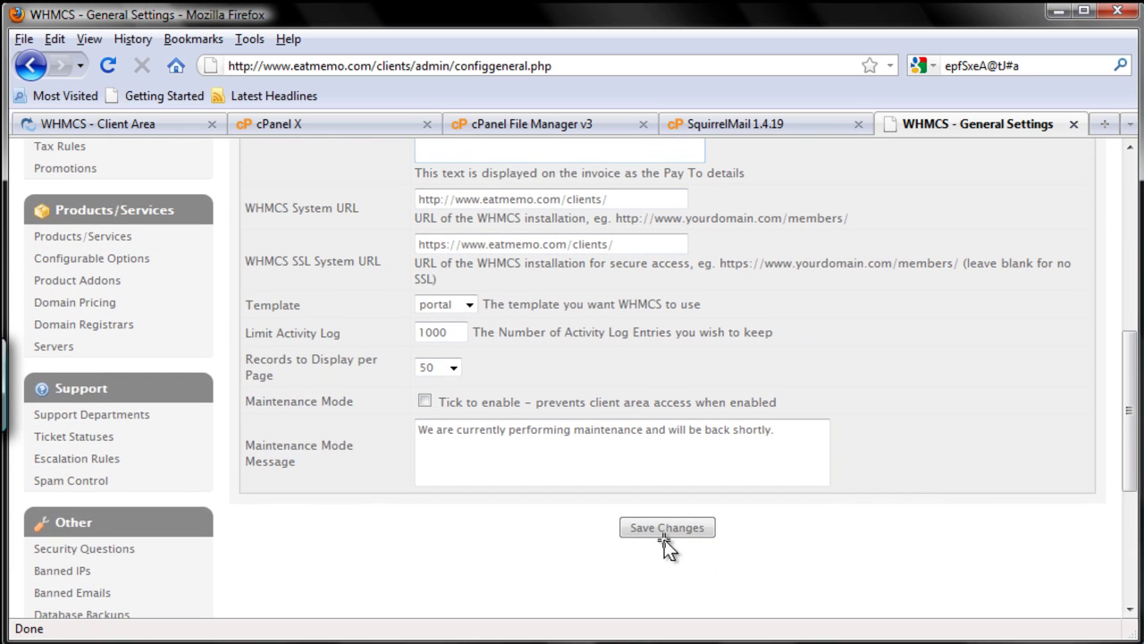
{"action": "left_click", "coordinate": [667, 535]}
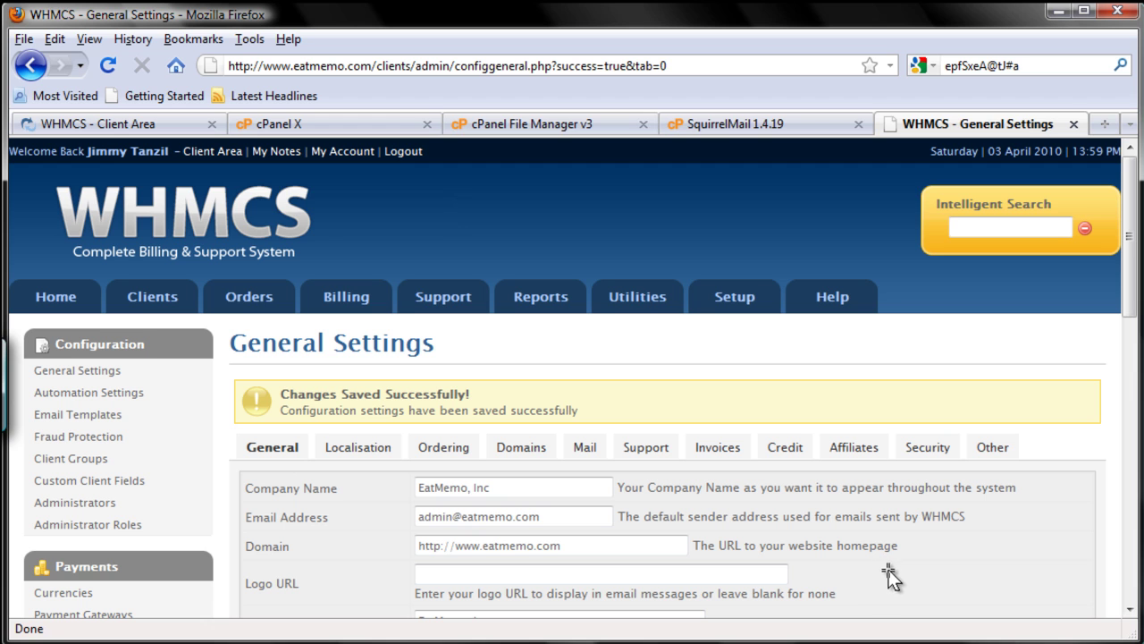
Open the Localisation settings and check the System Charset value.
{"action": "left_click_drag", "start_coordinate": [1131, 309], "coordinate": [1130, 417]}
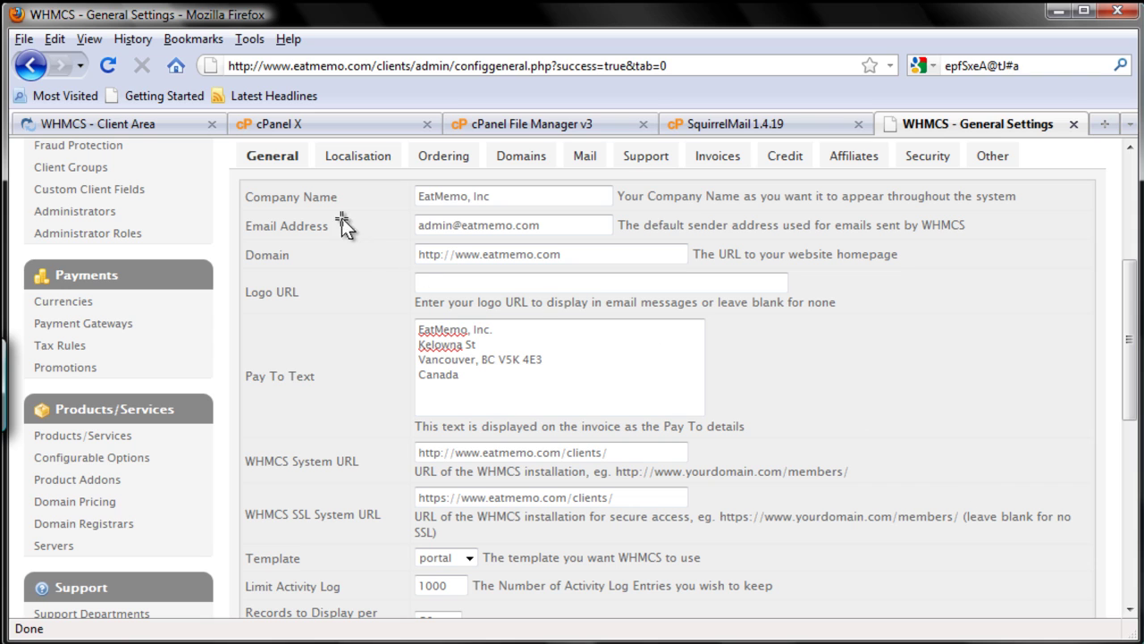
{"action": "left_click", "coordinate": [355, 160]}
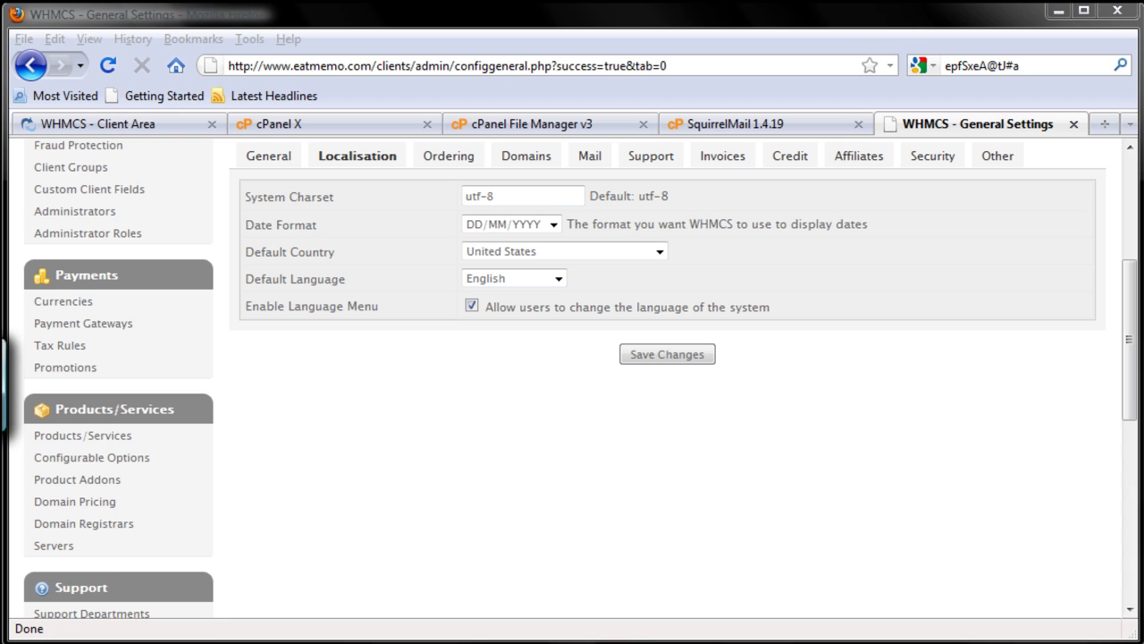
{"action": "mouse_move", "coordinate": [526, 187]}
{"action": "left_mouse_down"}
{"action": "mouse_move", "coordinate": [451, 205]}
{"action": "mouse_move", "coordinate": [527, 199]}
{"action": "left_mouse_up"}
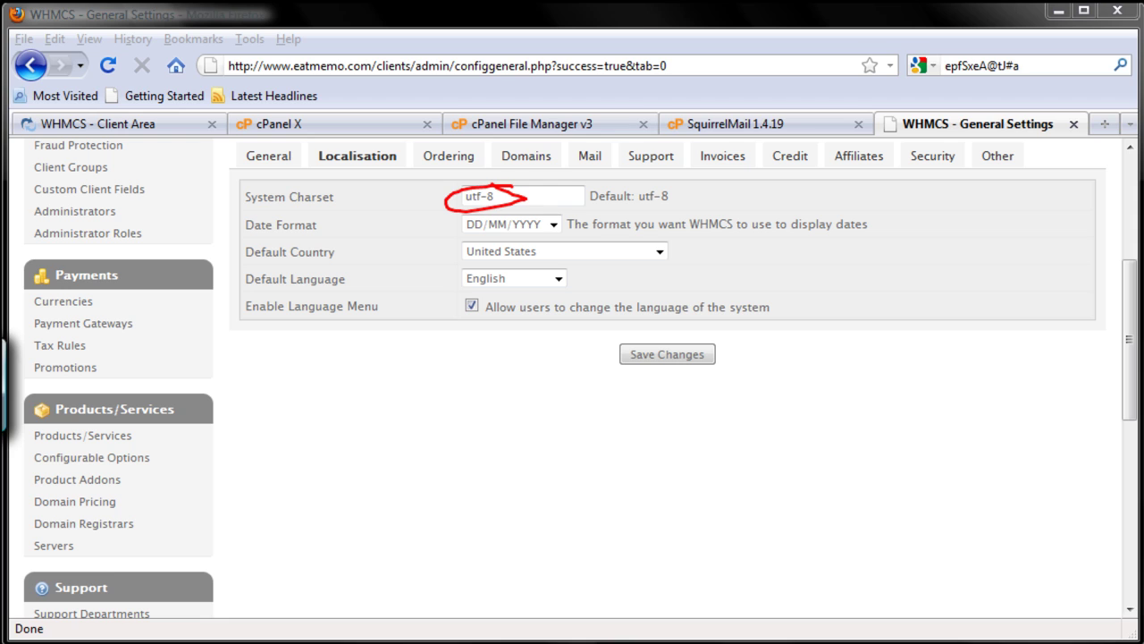
{"action": "key", "text": "Escape"}
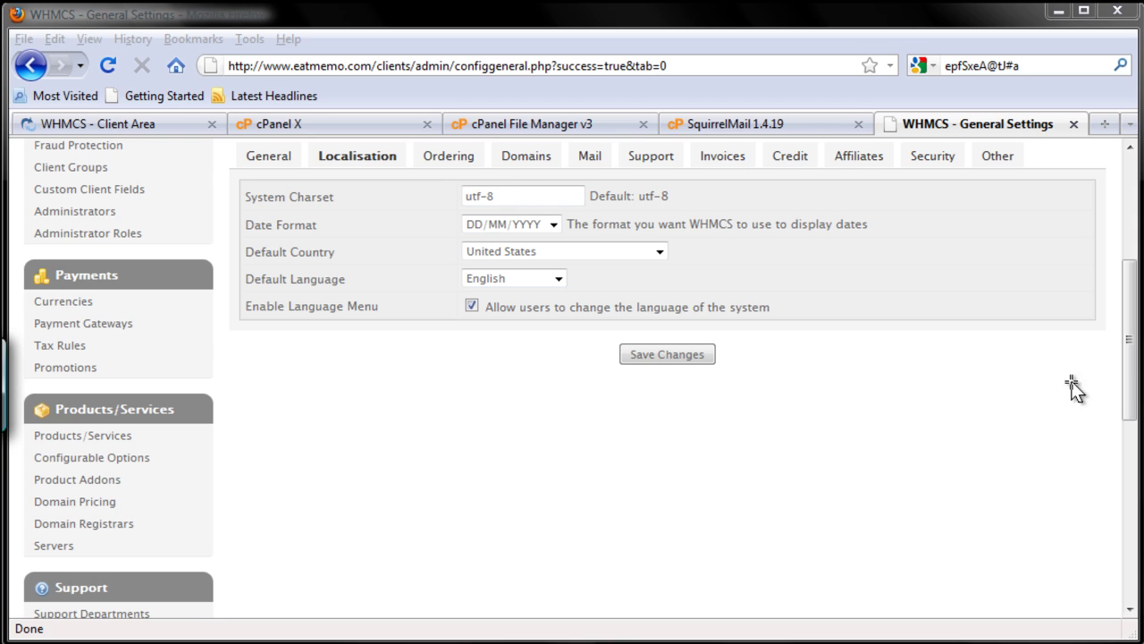
Set the default country to Canada and save the Localisation settings.
{"action": "left_click", "coordinate": [666, 252]}
{"action": "key", "text": "Escape"}
{"action": "left_click", "coordinate": [658, 253]}
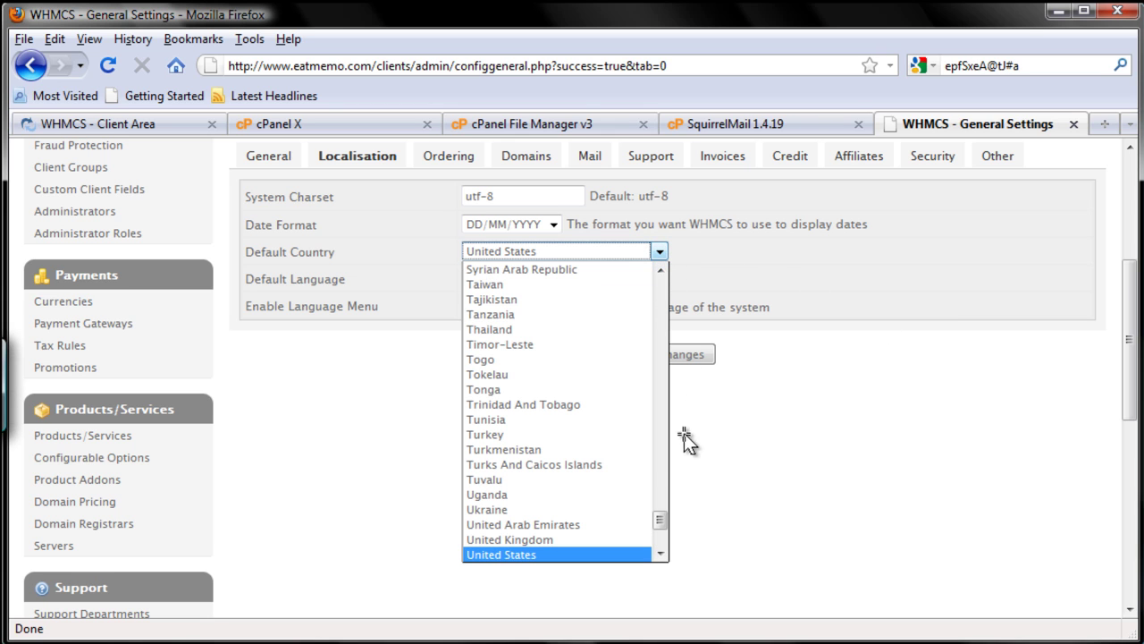
{"action": "left_click_drag", "start_coordinate": [669, 514], "coordinate": [661, 328]}
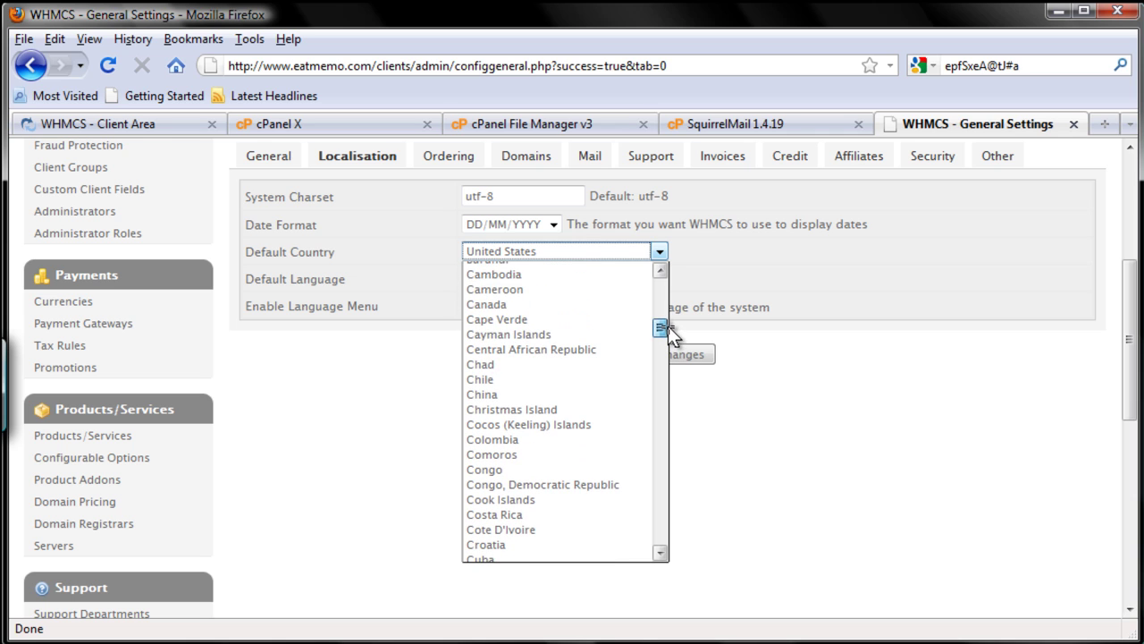
{"action": "left_click", "coordinate": [586, 291]}
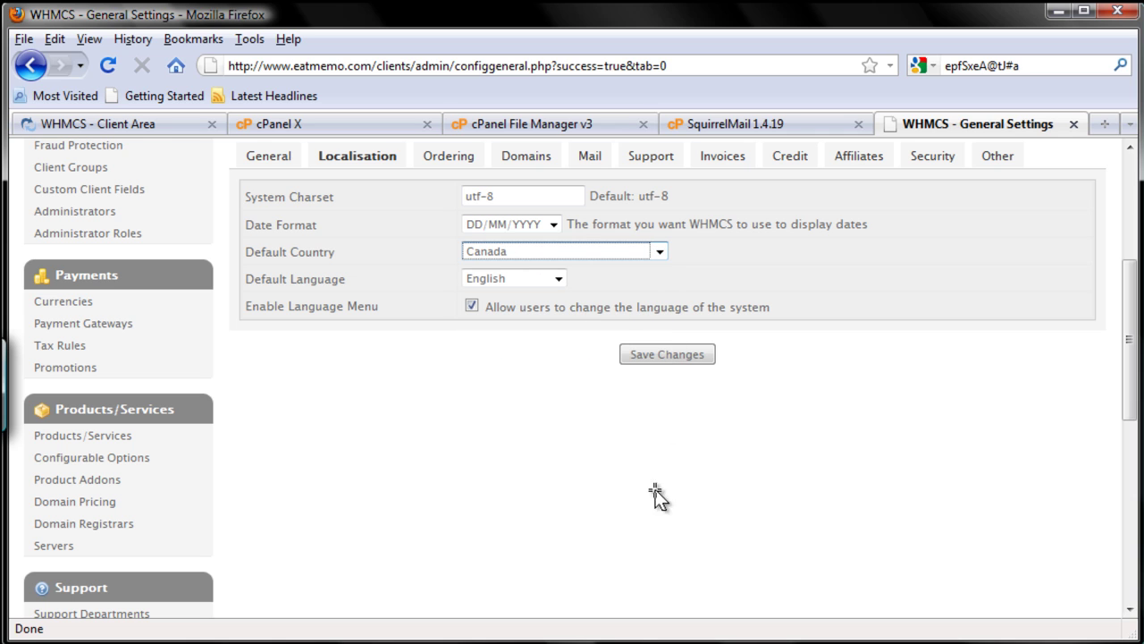
{"action": "left_click", "coordinate": [669, 359]}
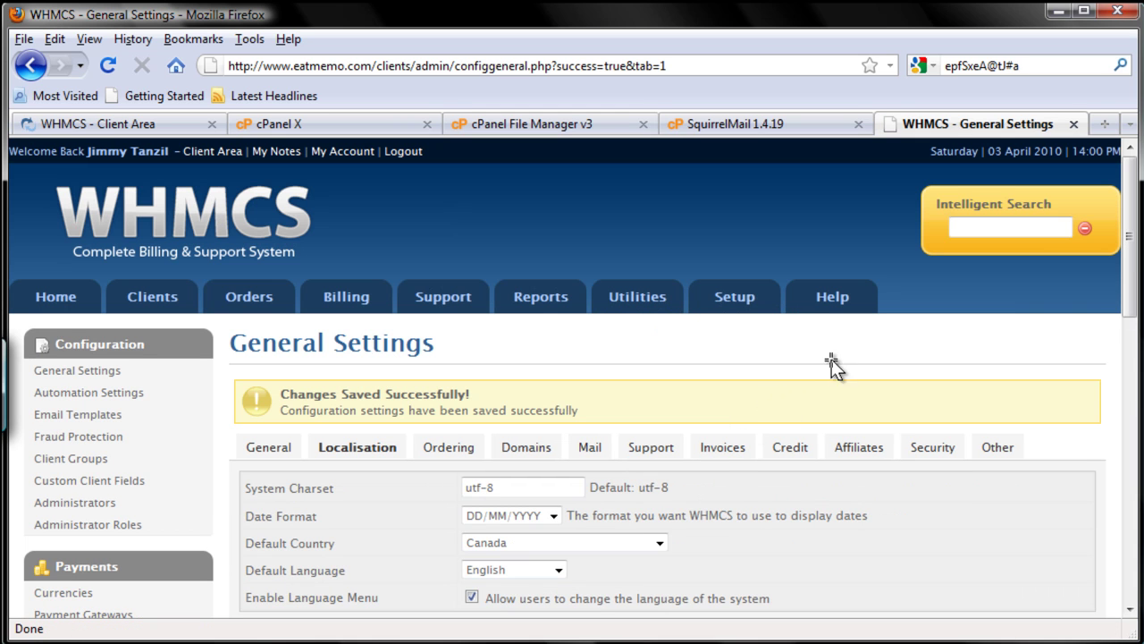
Open the Ordering settings and review the order form, checkout and fraud check options.
{"action": "left_click_drag", "start_coordinate": [1130, 277], "coordinate": [1108, 348]}
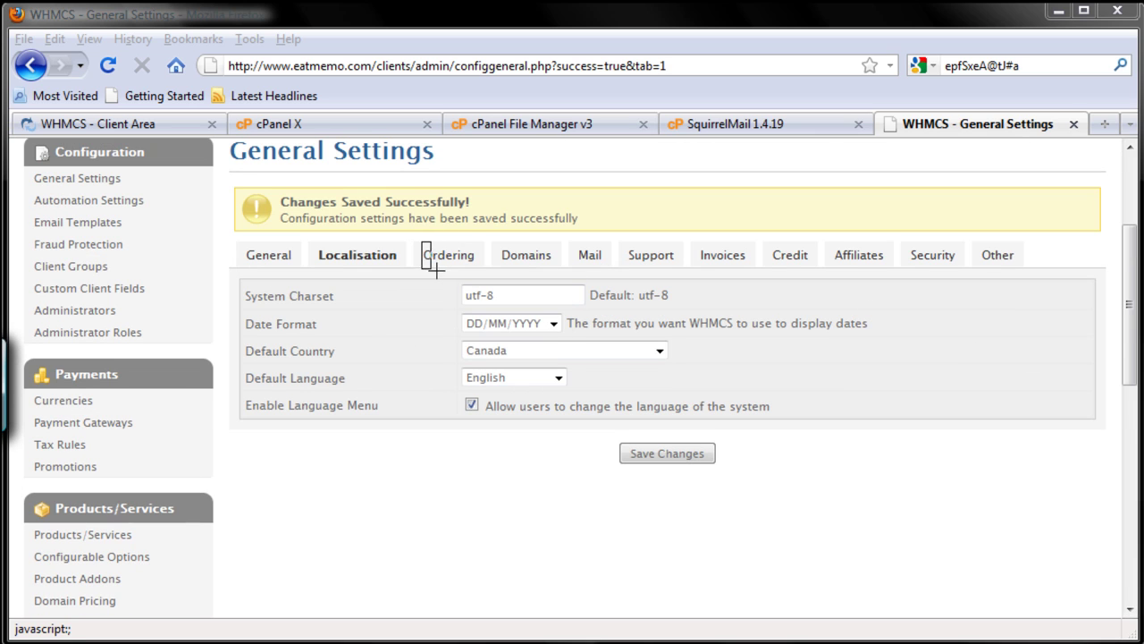
{"action": "left_click_drag", "start_coordinate": [436, 268], "coordinate": [488, 277]}
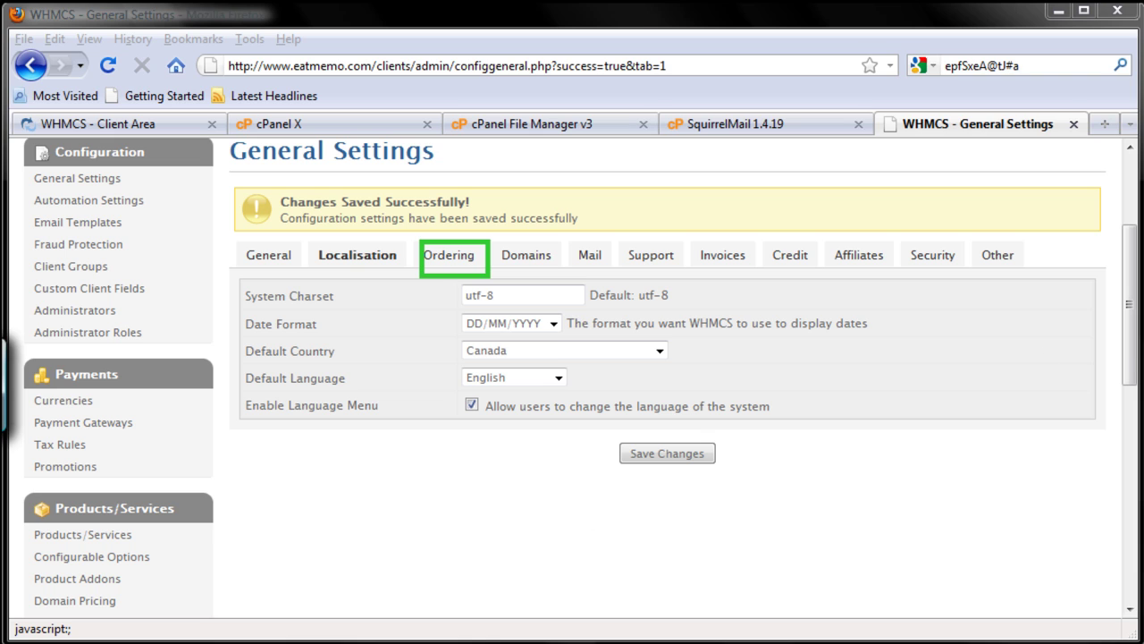
{"action": "left_click", "coordinate": [441, 255]}
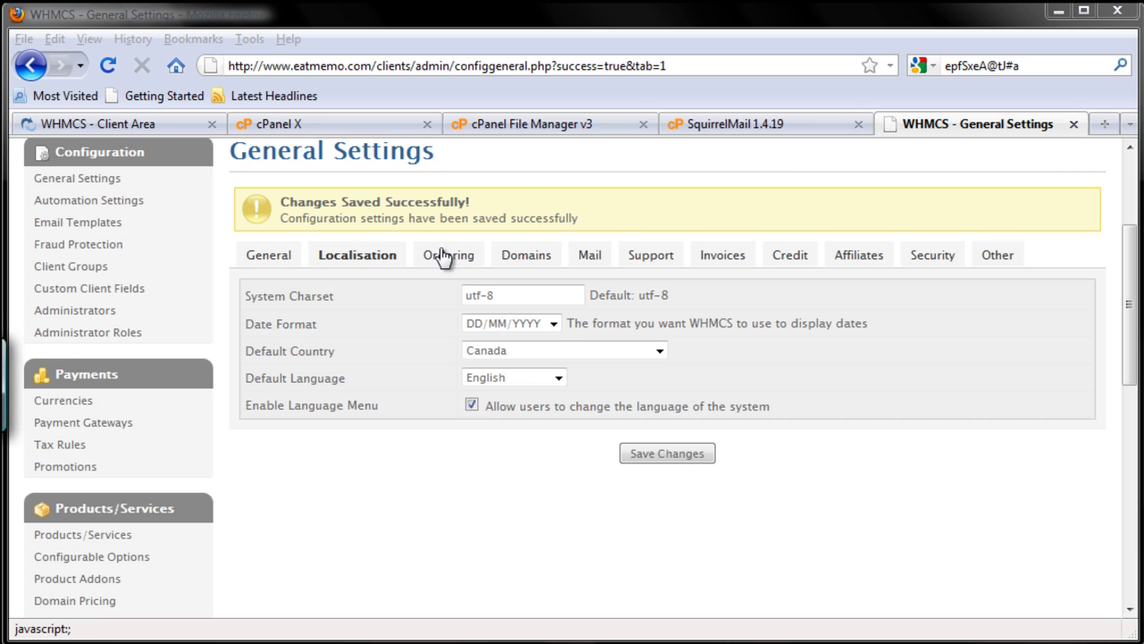
{"action": "left_click", "coordinate": [443, 257]}
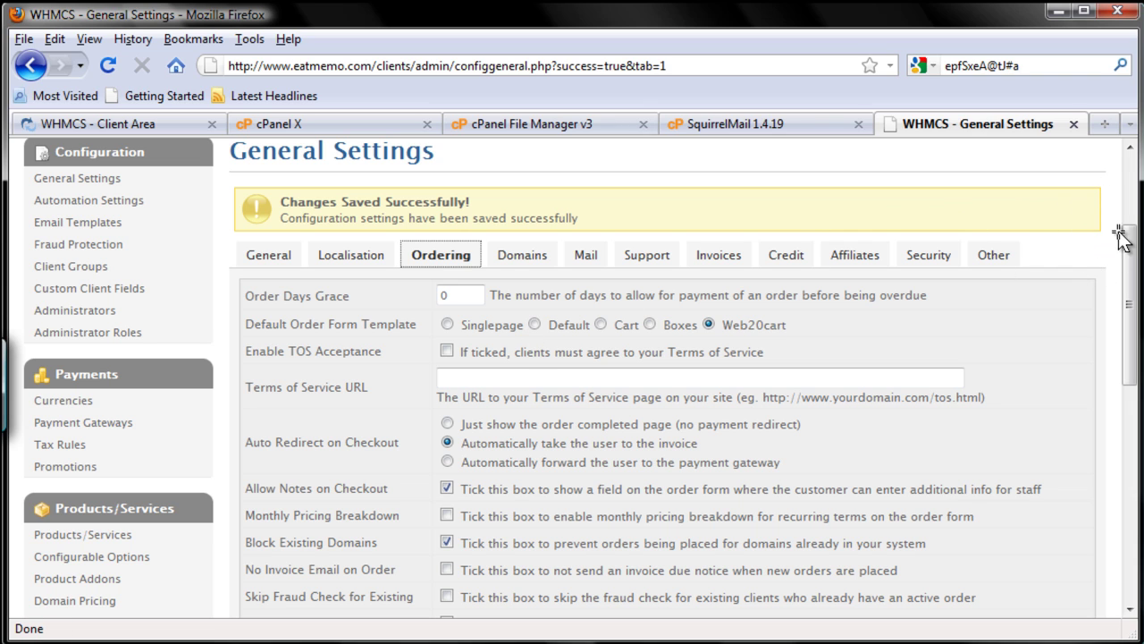
{"action": "mouse_move", "coordinate": [1126, 243]}
{"action": "left_mouse_down"}
{"action": "mouse_move", "coordinate": [1130, 265]}
{"action": "mouse_move", "coordinate": [1129, 255]}
{"action": "left_mouse_up"}
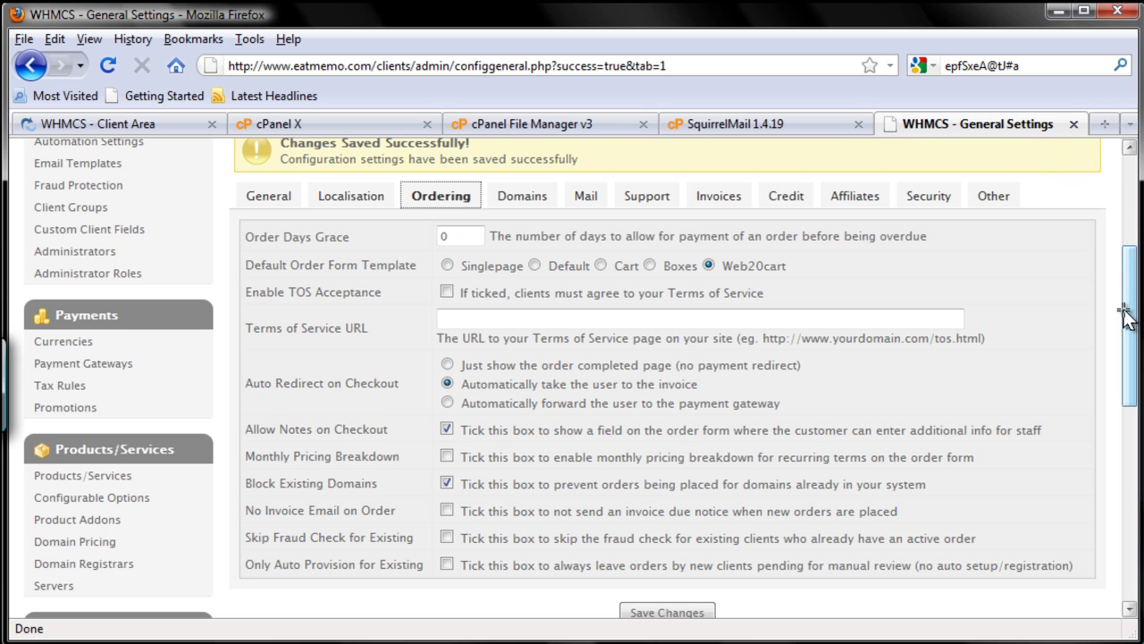
{"action": "mouse_move", "coordinate": [1136, 312]}
{"action": "left_mouse_down"}
{"action": "mouse_move", "coordinate": [1136, 342]}
{"action": "mouse_move", "coordinate": [1131, 328]}
{"action": "left_mouse_up"}
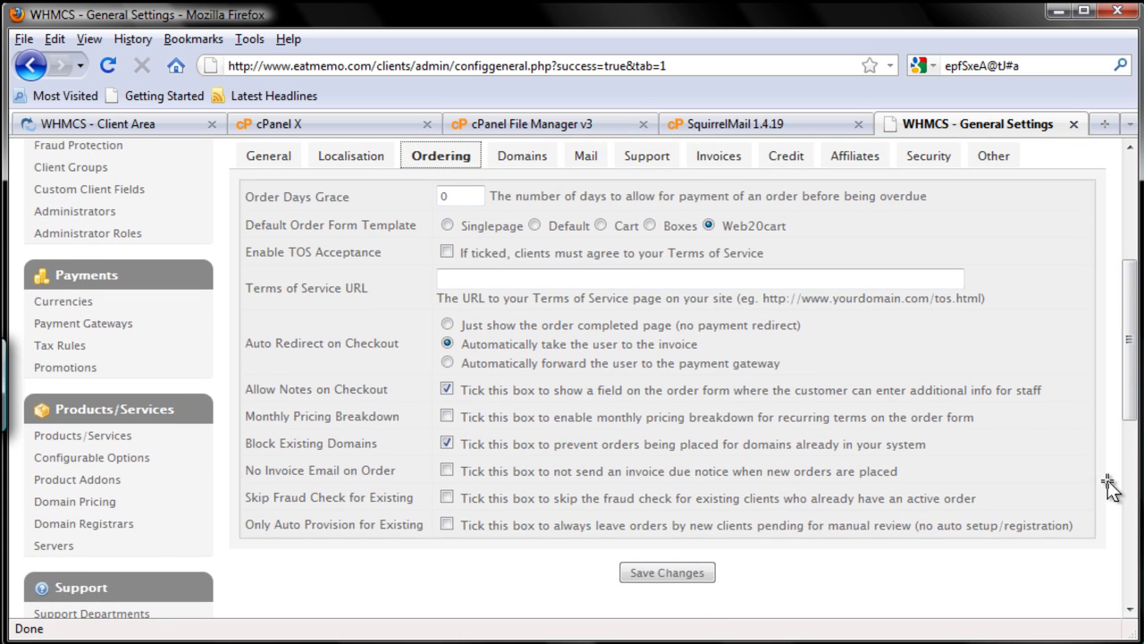